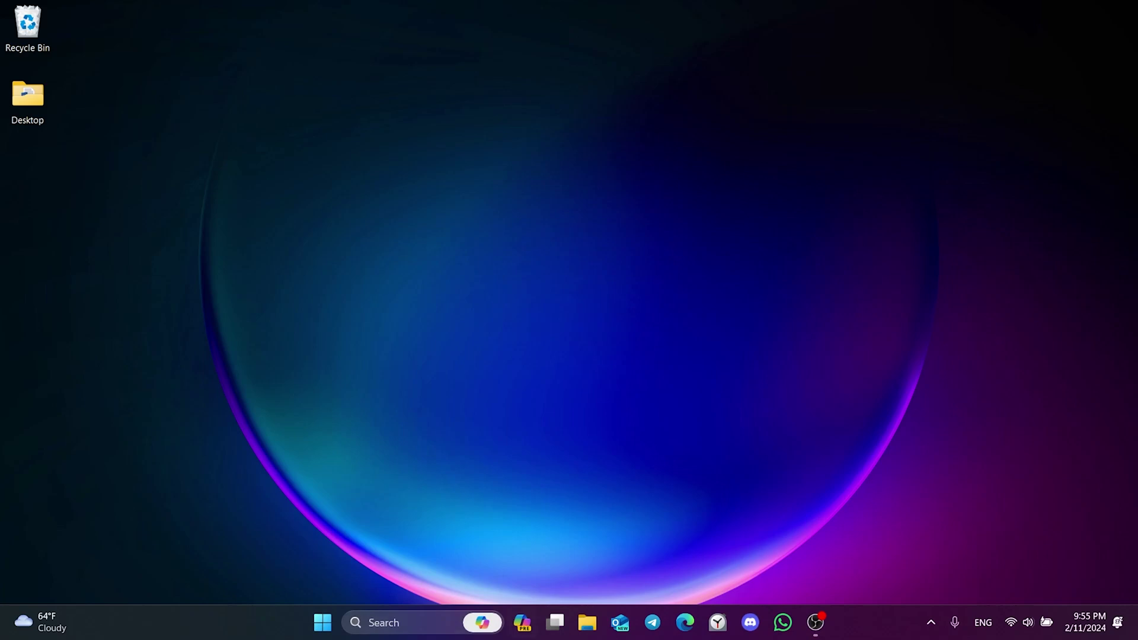
Open the Run dialog from taskbar search with %localappdata% in the Open box
{"action": "left_click", "coordinate": [432, 635]}
{"action": "type", "text": "run"}
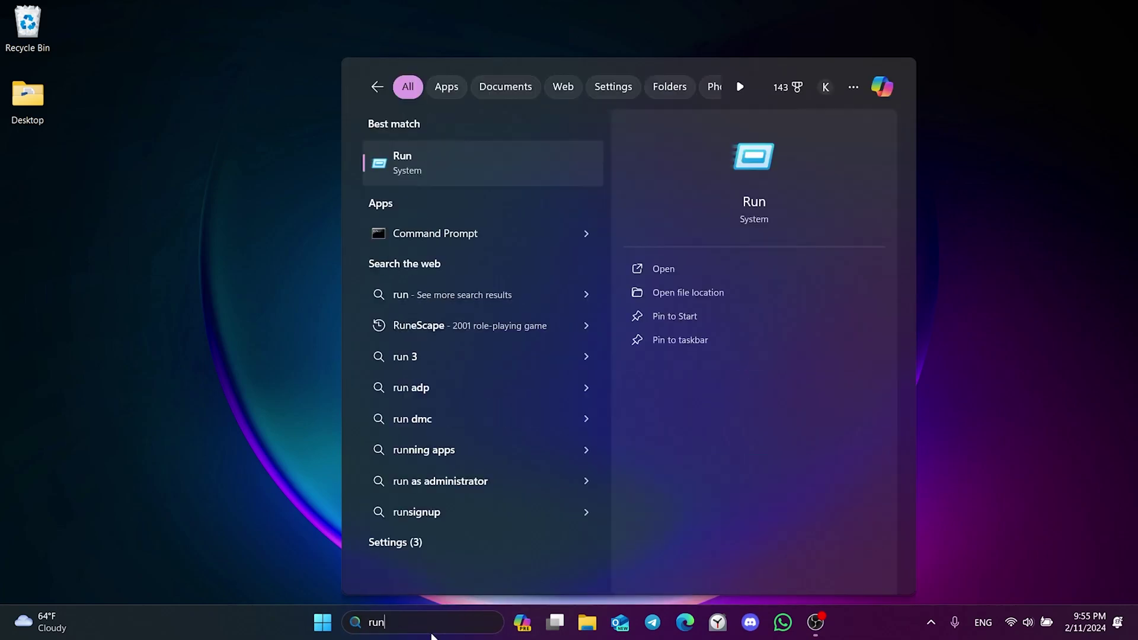
{"action": "left_click", "coordinate": [443, 169]}
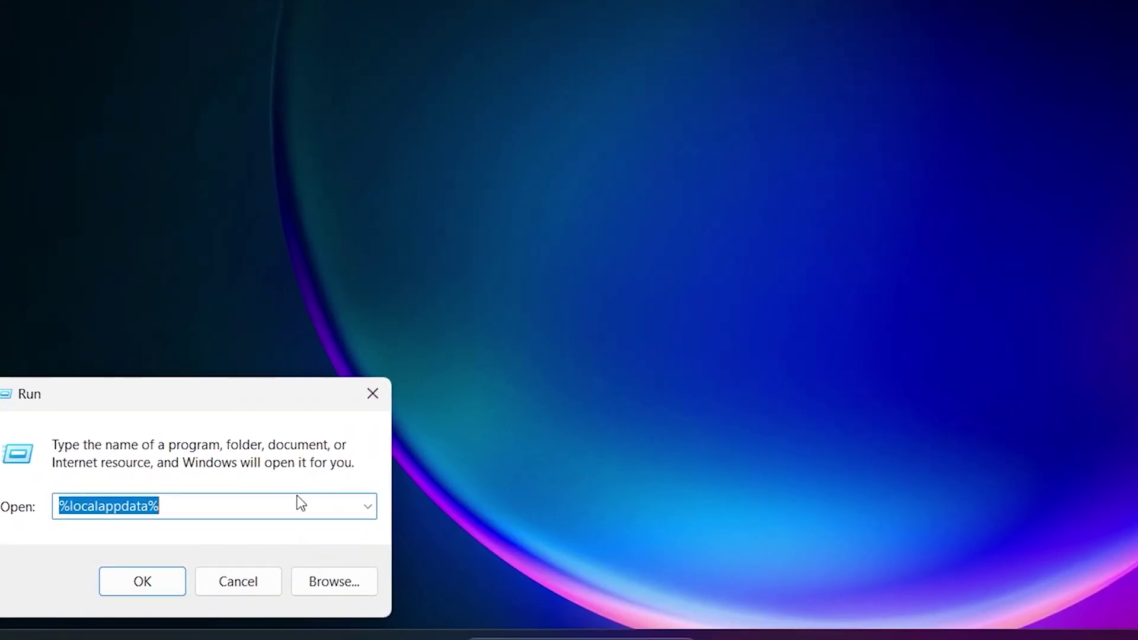
{"action": "left_click", "coordinate": [208, 522]}
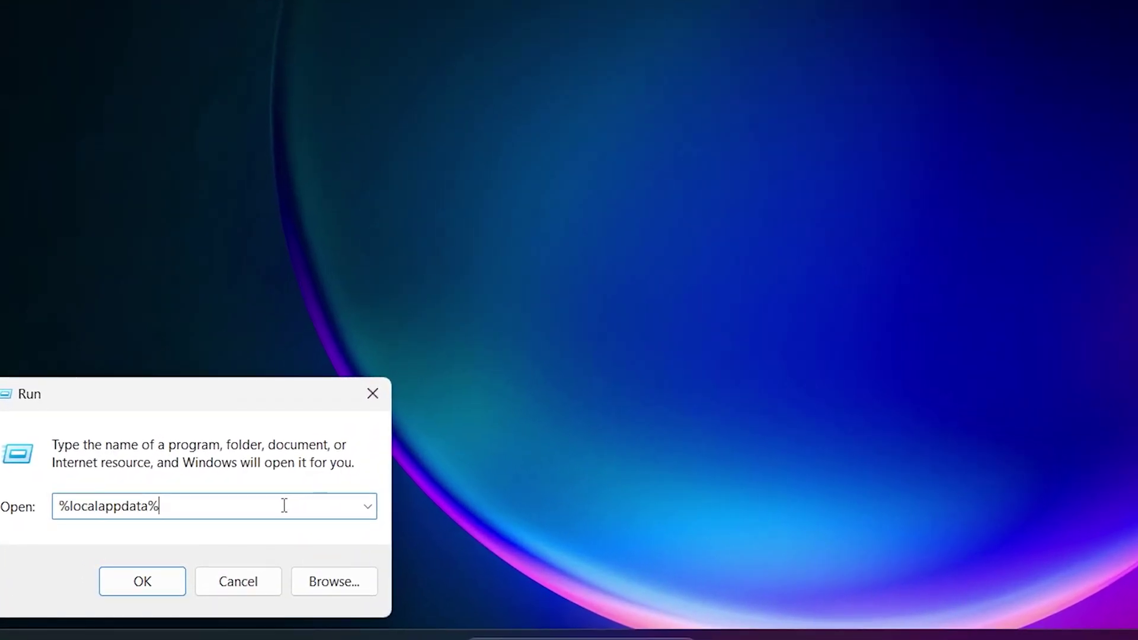
Open the AppData Local folder and try deleting the Battle.net folder
{"action": "left_click", "coordinate": [154, 580]}
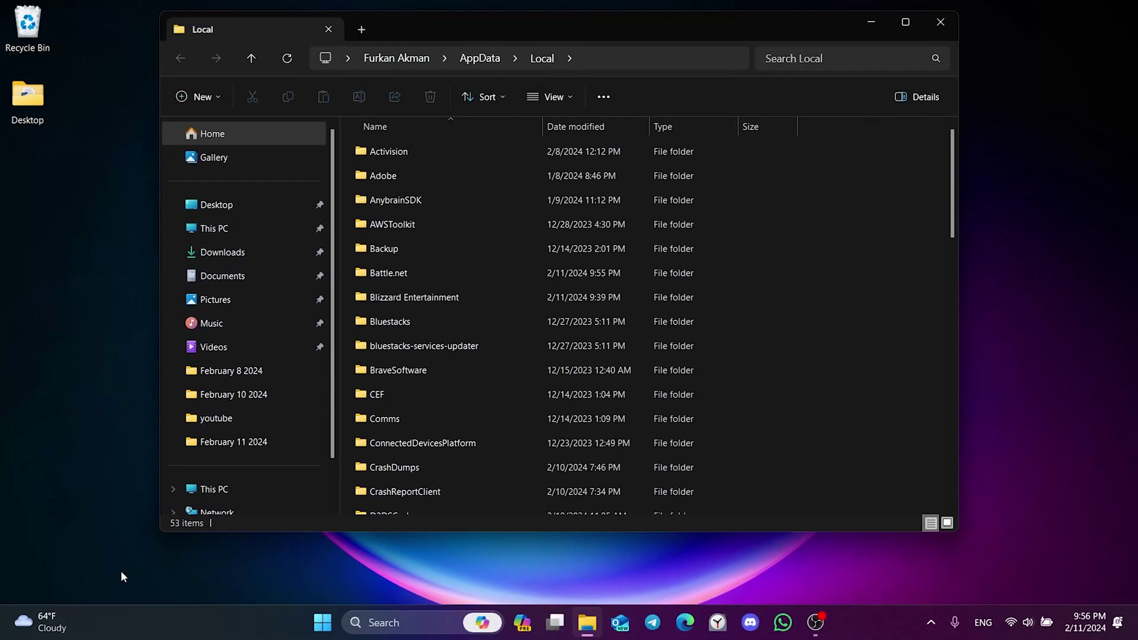
{"action": "right_click", "coordinate": [384, 273]}
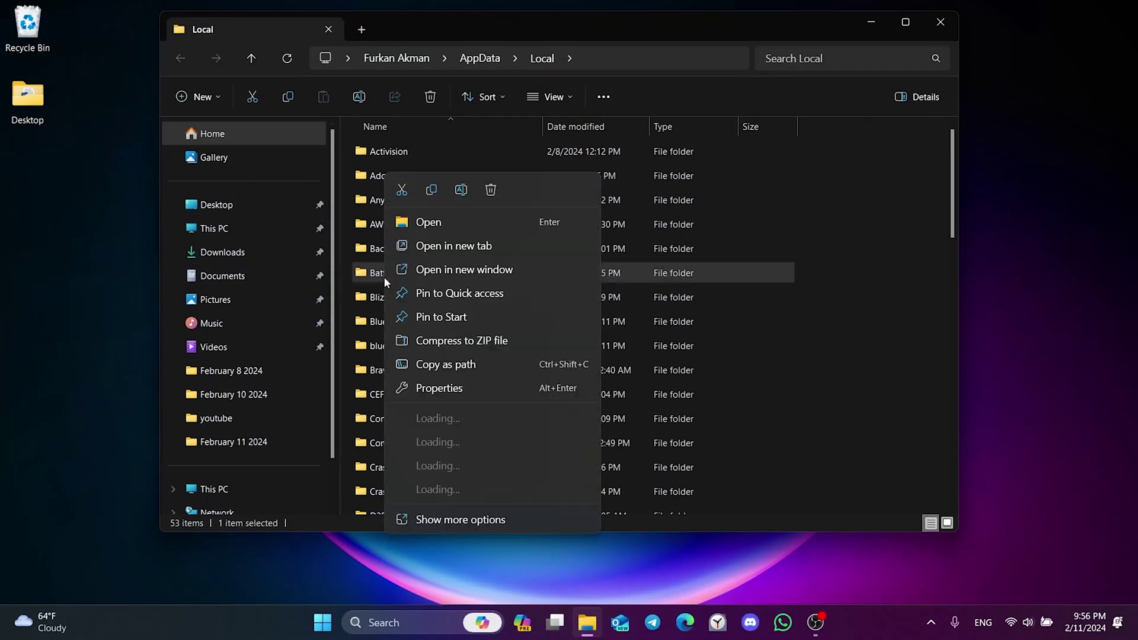
{"action": "left_click", "coordinate": [489, 190]}
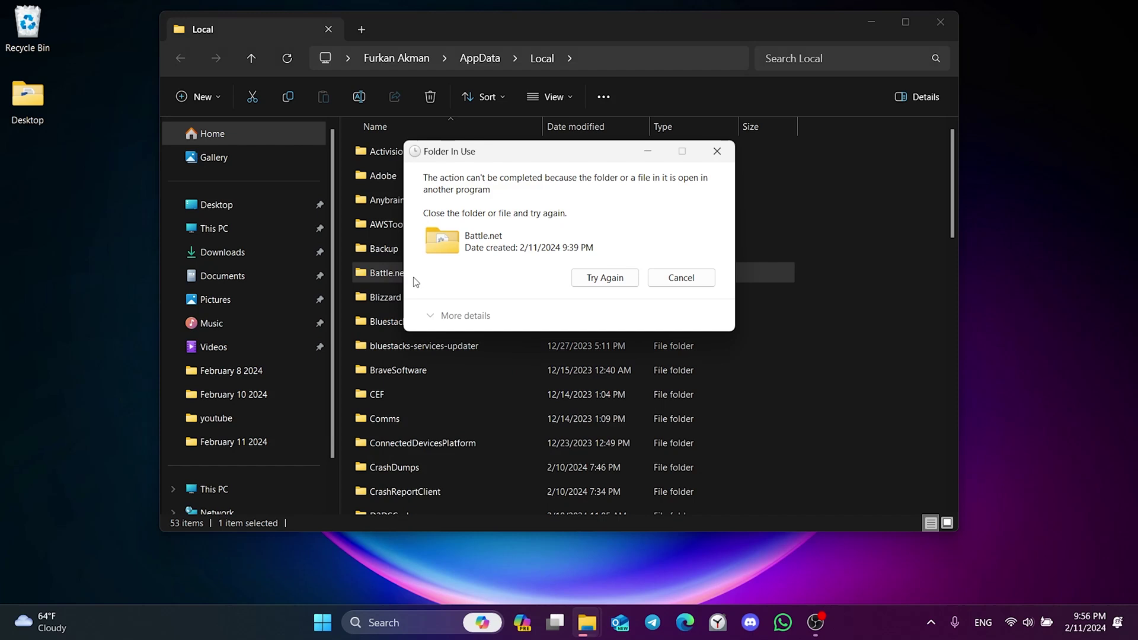
Quit Battle.net from the system tray, retry deleting its folder, and close File Explorer
{"action": "left_click", "coordinate": [931, 623]}
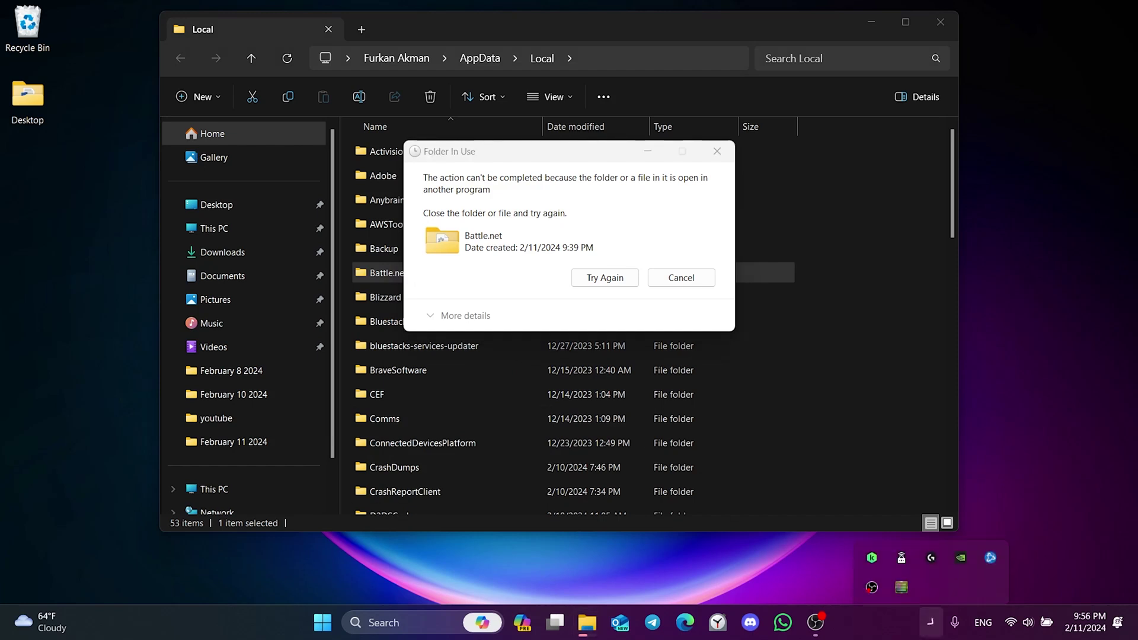
{"action": "right_click", "coordinate": [989, 546]}
{"action": "left_click", "coordinate": [999, 534]}
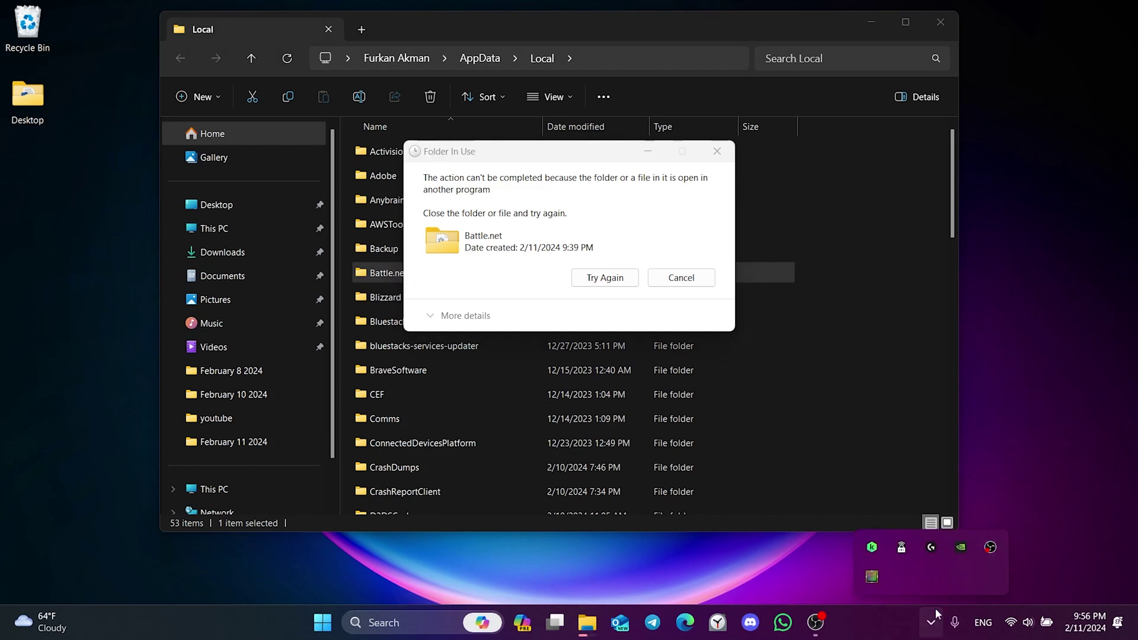
{"action": "left_click", "coordinate": [926, 625]}
{"action": "left_click", "coordinate": [601, 276]}
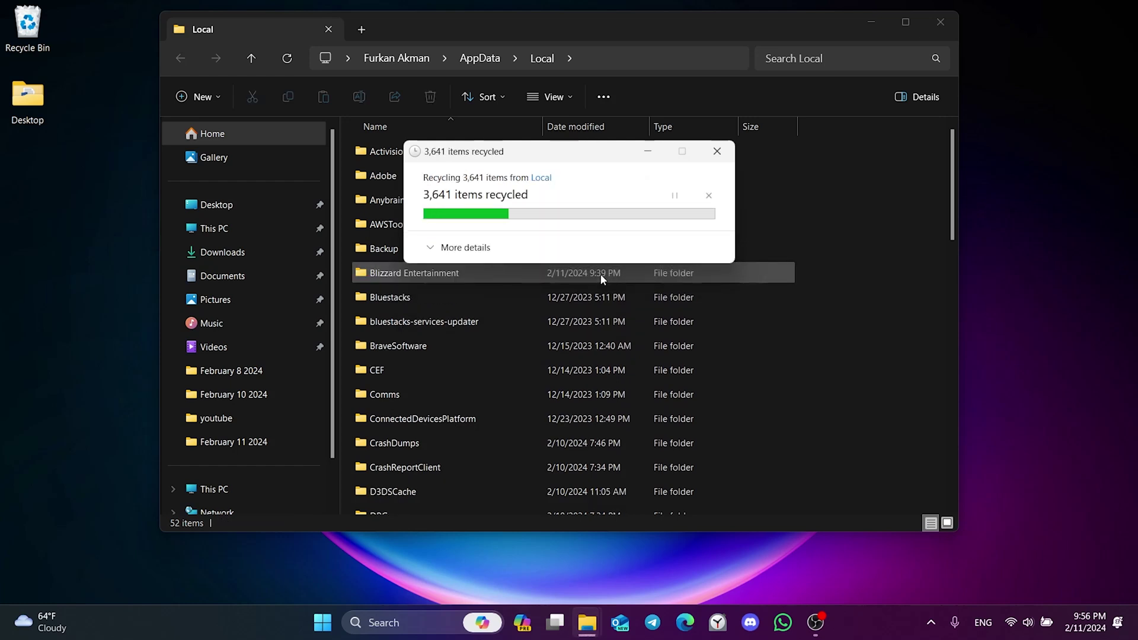
{"action": "right_click", "coordinate": [449, 282]}
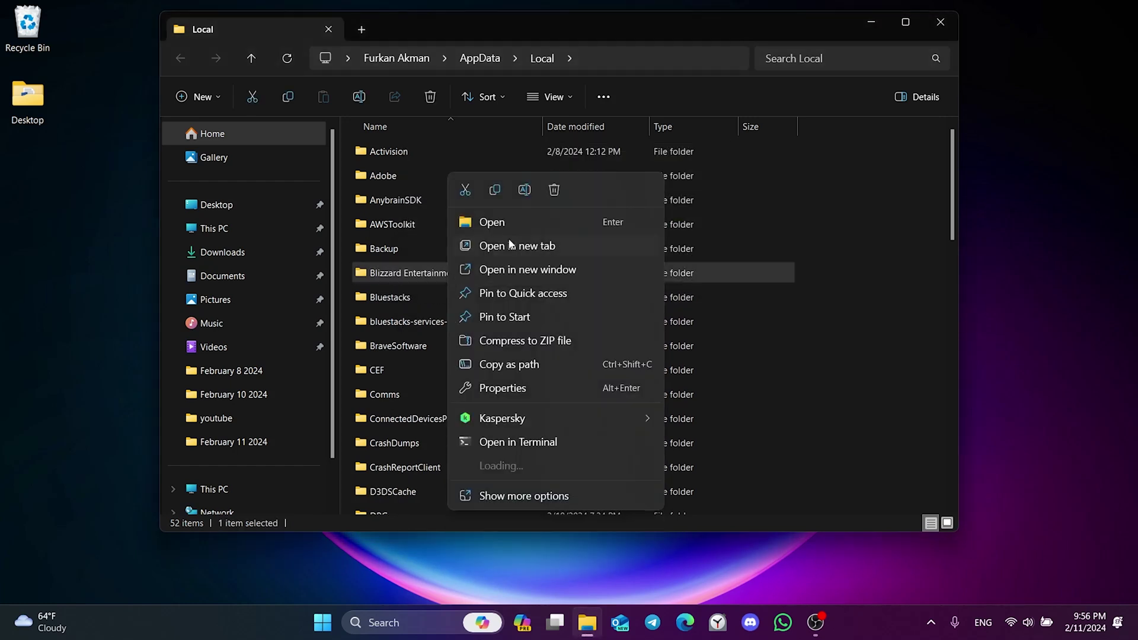
{"action": "left_click", "coordinate": [555, 195]}
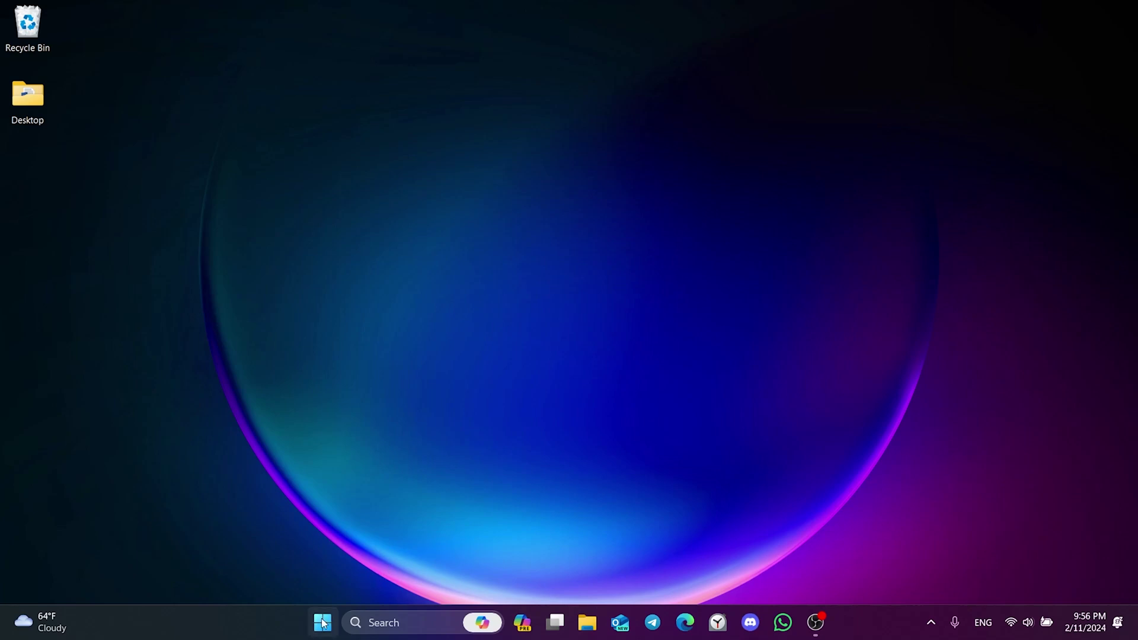
Run a Windows Update check in Settings, confirm the PC is up to date, and close Settings
{"action": "right_click", "coordinate": [322, 624]}
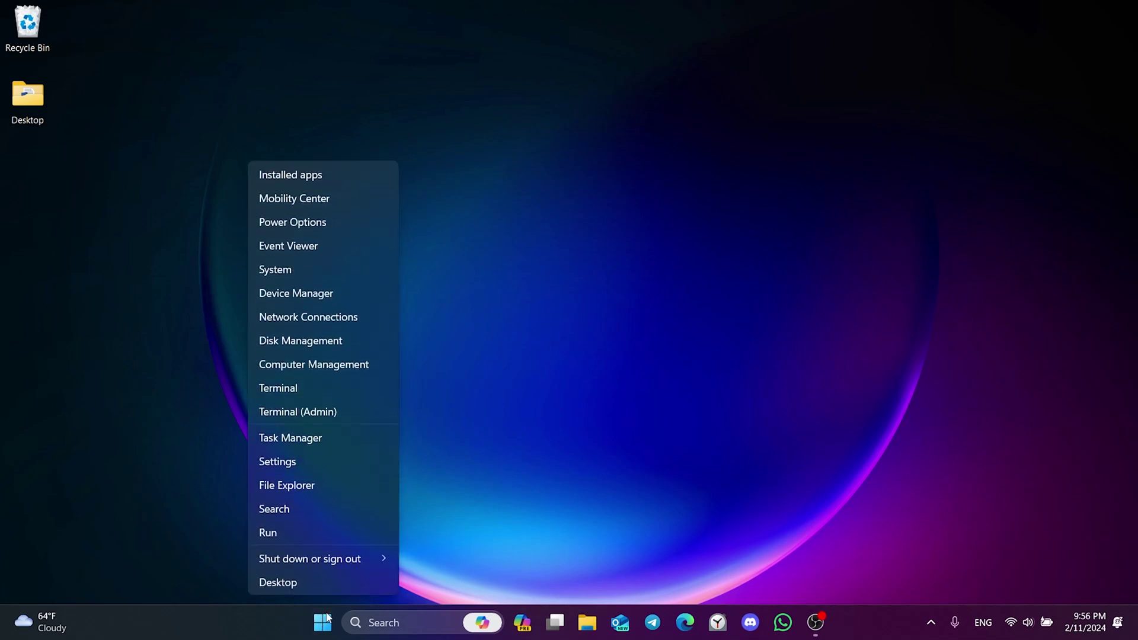
{"action": "left_click", "coordinate": [309, 462]}
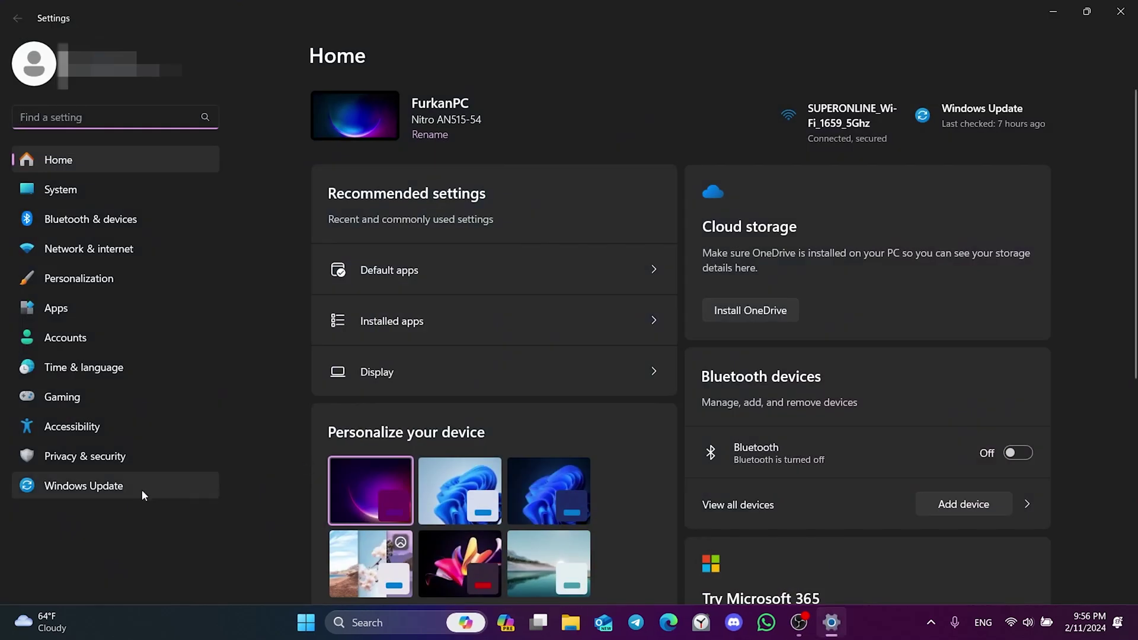
{"action": "left_click", "coordinate": [115, 491]}
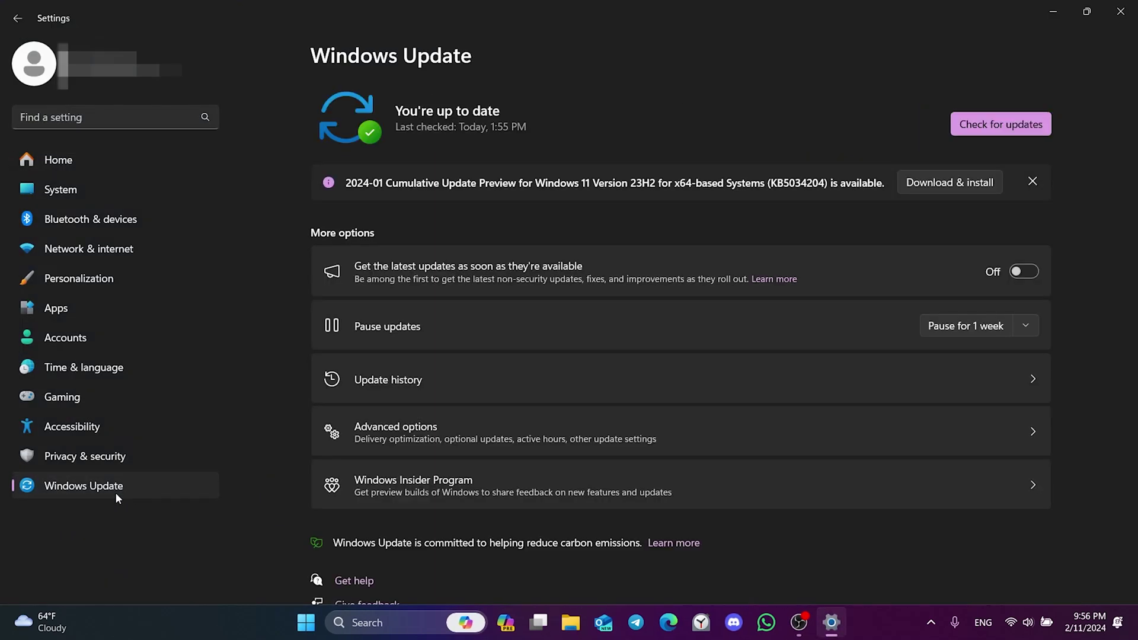
{"action": "left_click", "coordinate": [980, 131]}
{"action": "left_click", "coordinate": [1120, 12]}
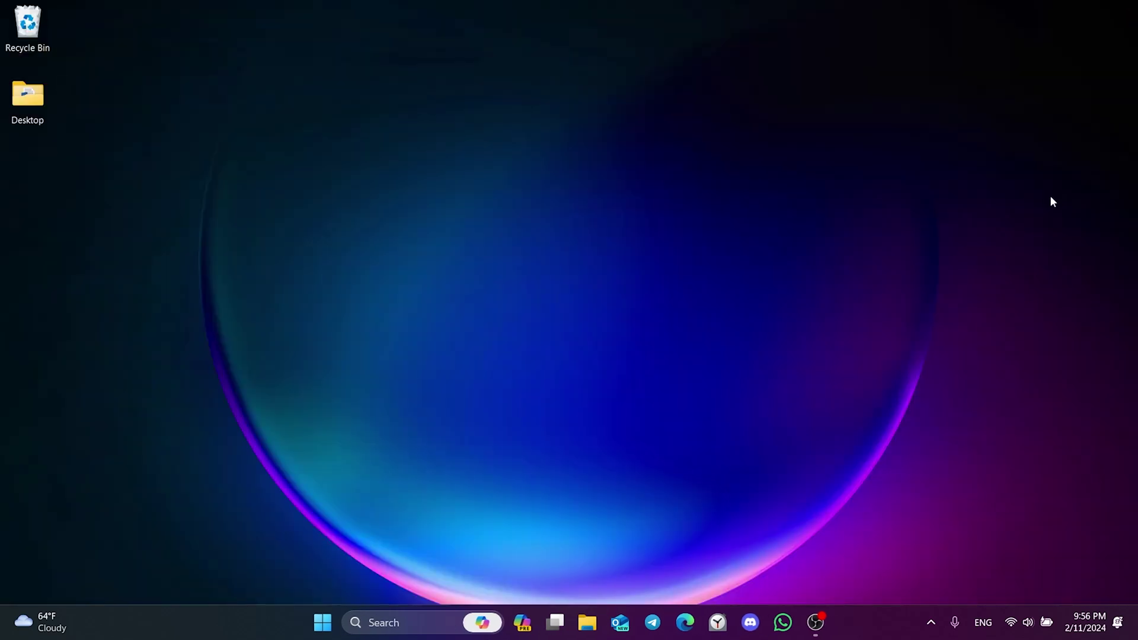
Launch GeForce Experience and check its Drivers page for a newer Game Ready driver
{"action": "left_click", "coordinate": [407, 621]}
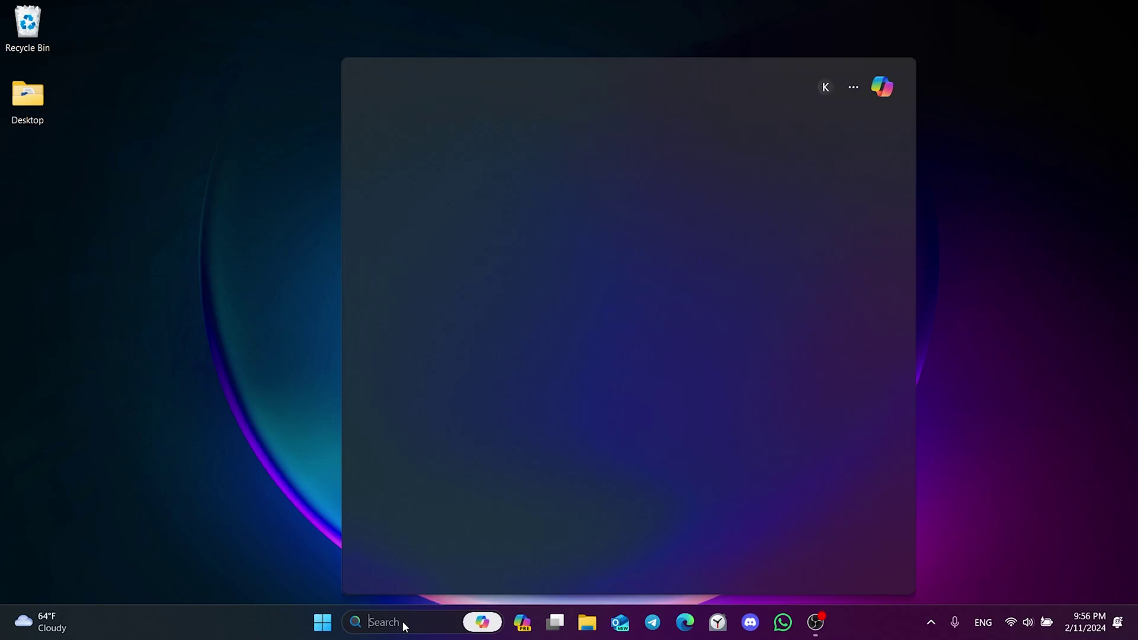
{"action": "type", "text": "geforce"}
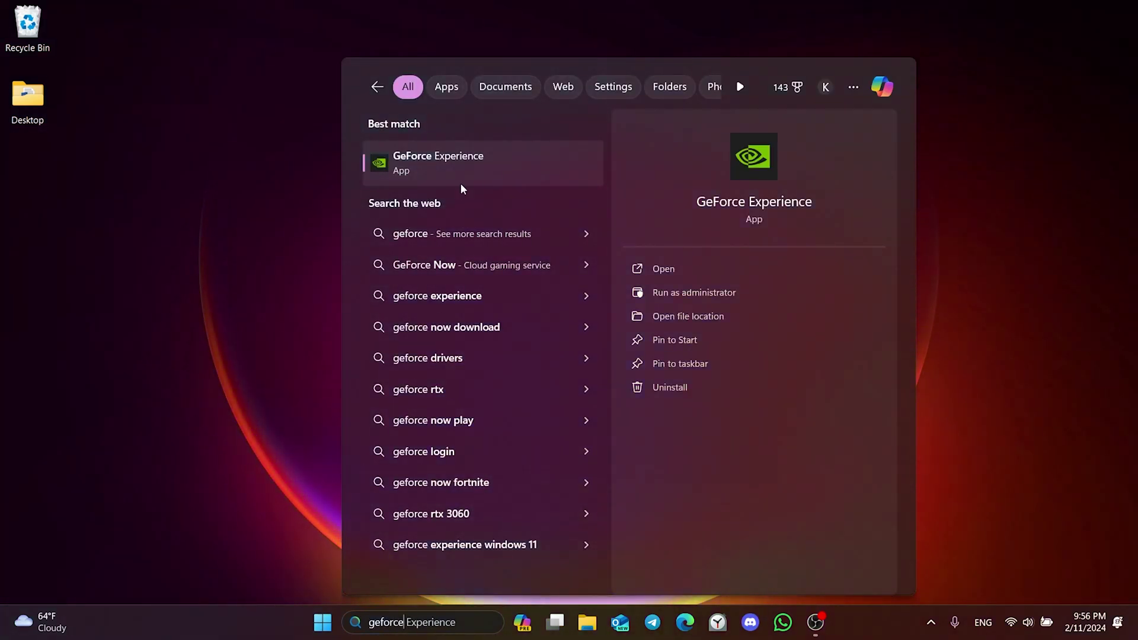
{"action": "left_click", "coordinate": [460, 179]}
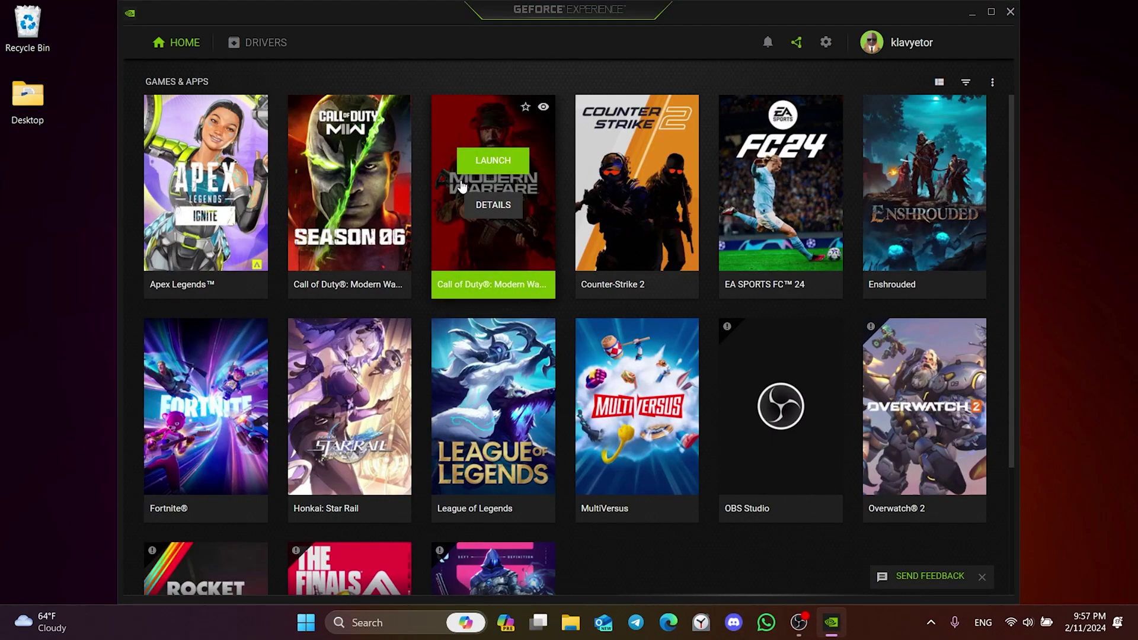
{"action": "left_click", "coordinate": [252, 46]}
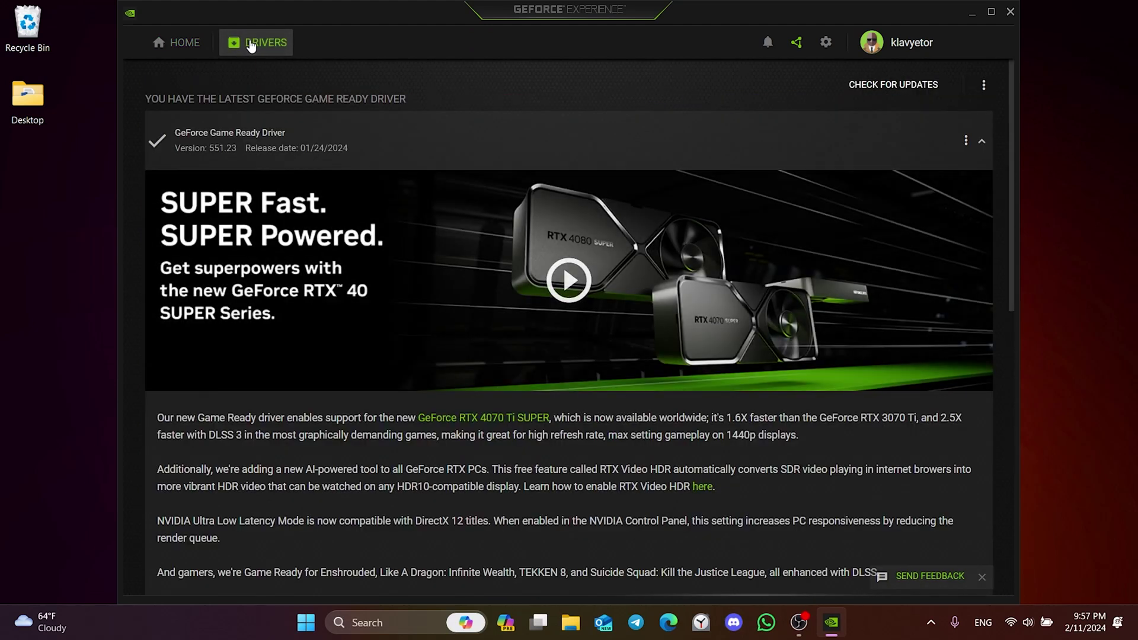
{"action": "left_click", "coordinate": [869, 90]}
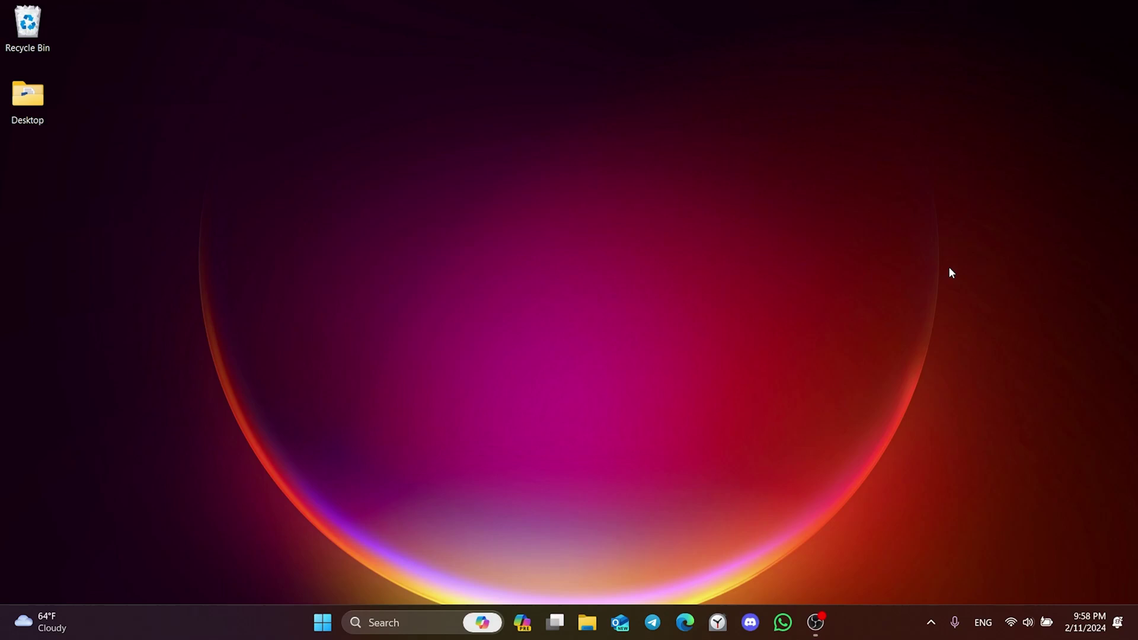
Run msconfig from the Run dialog to open System Configuration
{"action": "left_click", "coordinate": [406, 626]}
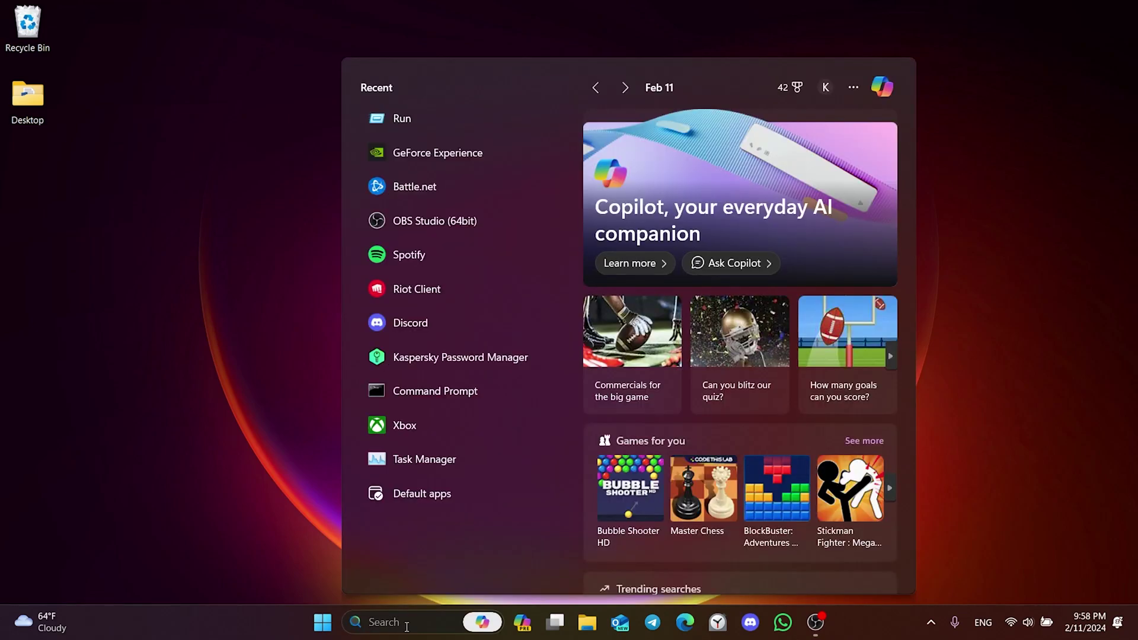
{"action": "type", "text": "run"}
{"action": "left_click", "coordinate": [421, 177]}
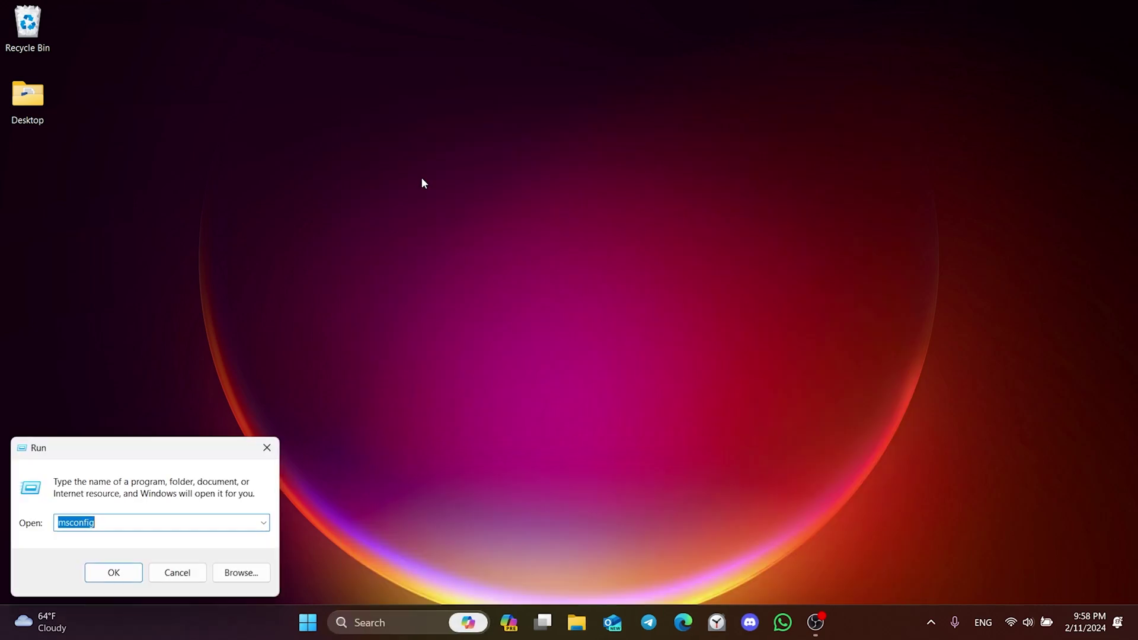
{"action": "left_click", "coordinate": [177, 498]}
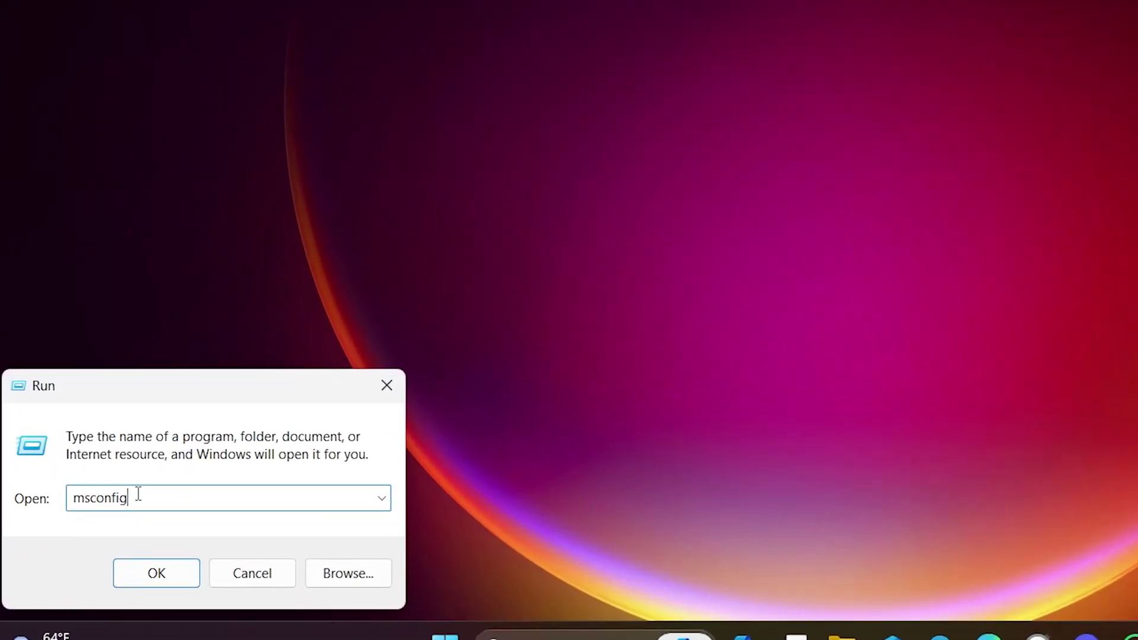
{"action": "double_click", "coordinate": [129, 499]}
{"action": "left_click", "coordinate": [153, 499]}
{"action": "left_click", "coordinate": [157, 573]}
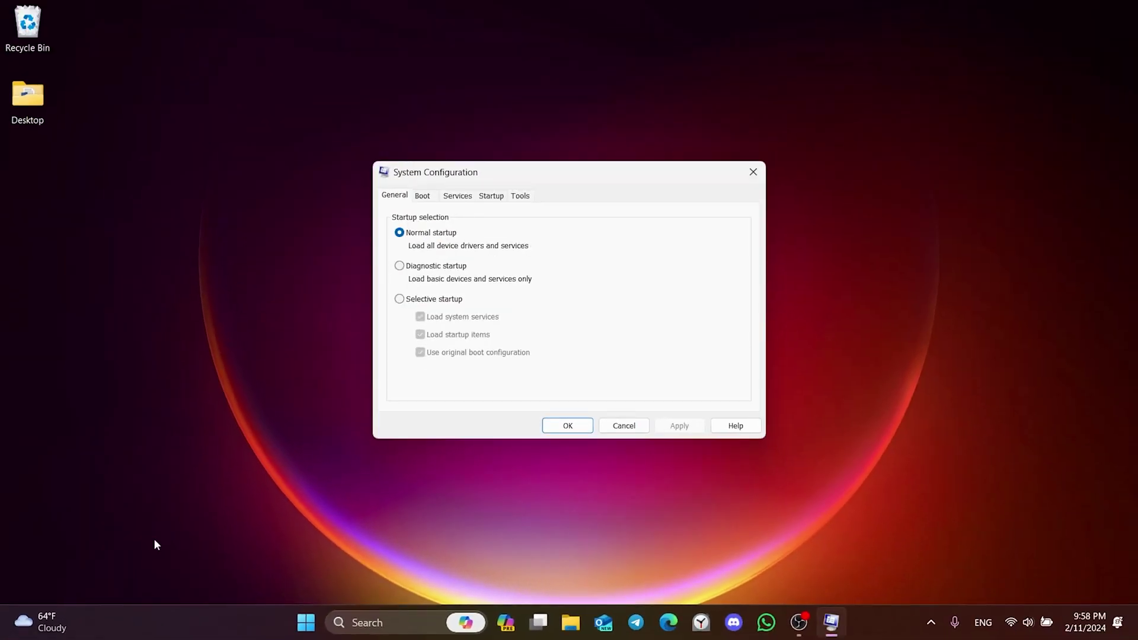
List only non-Microsoft services on the Services tab, sorted by manufacturer, then close System Configuration
{"action": "left_click", "coordinate": [458, 198]}
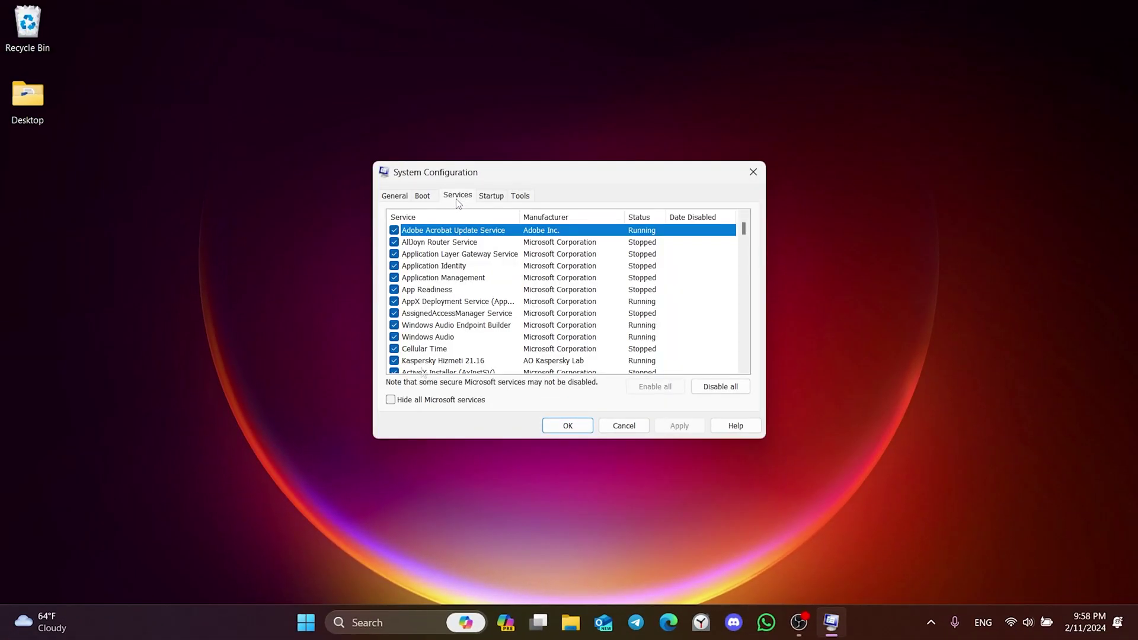
{"action": "left_click", "coordinate": [391, 400]}
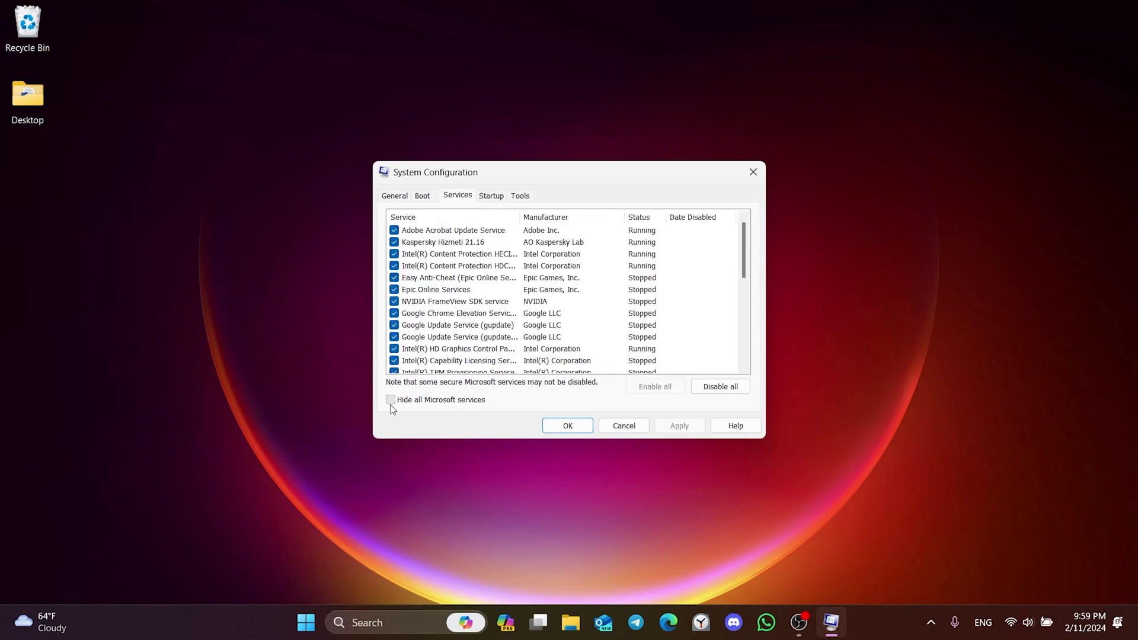
{"action": "left_click", "coordinate": [556, 219]}
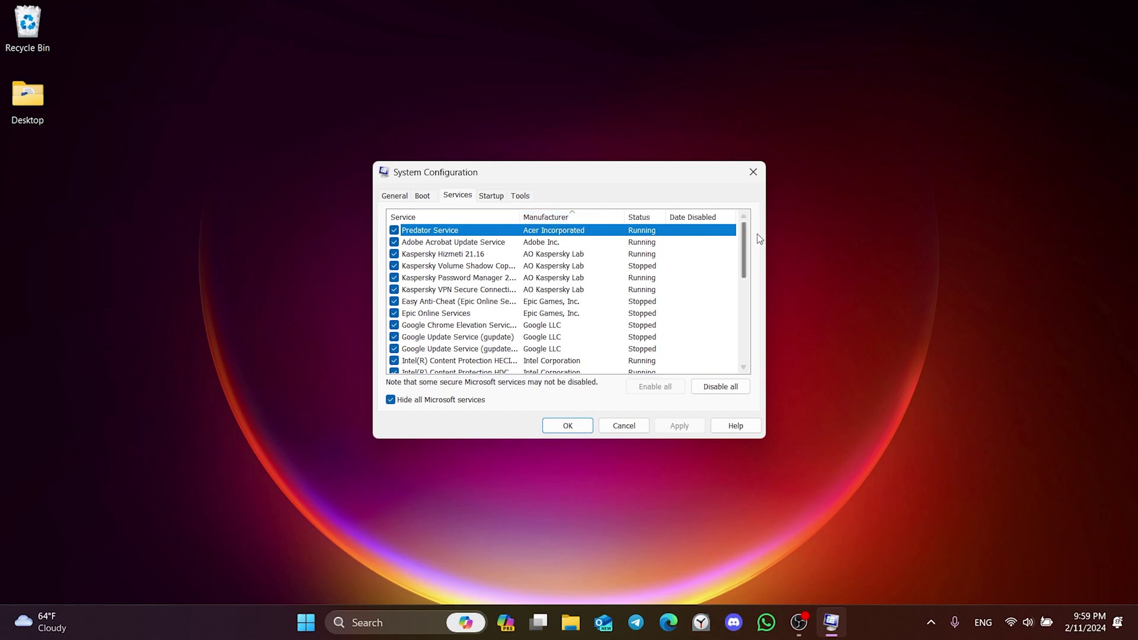
{"action": "scroll", "coordinate": [745, 258], "scroll_direction": "down", "scroll_amount": 1}
{"action": "left_click_drag", "start_coordinate": [745, 259], "coordinate": [735, 333]}
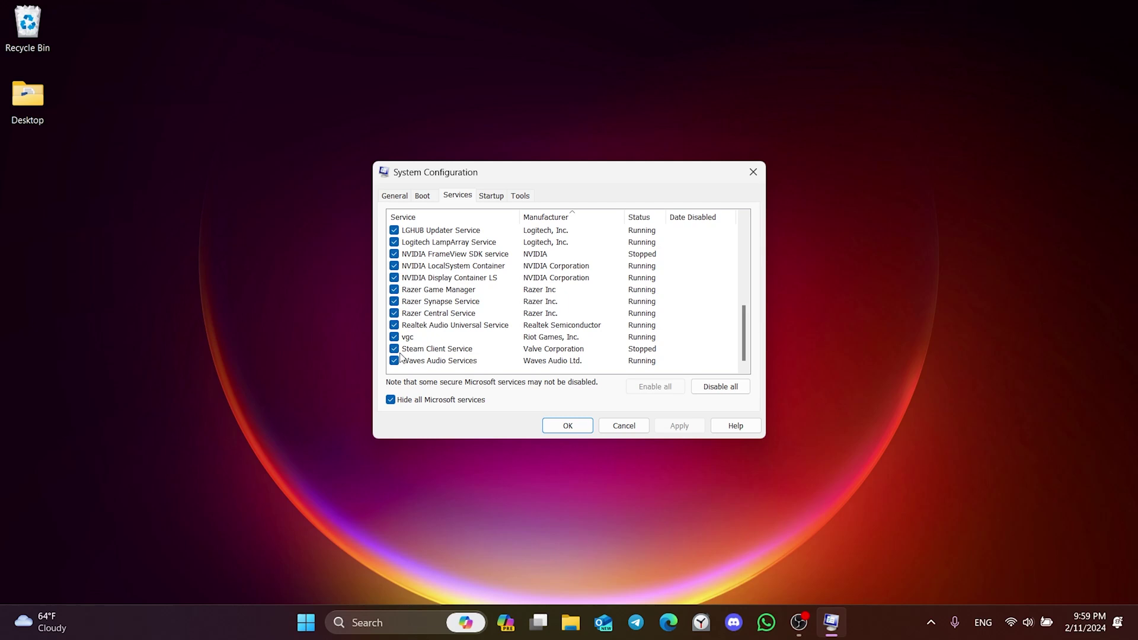
{"action": "left_click", "coordinate": [567, 426]}
Open Battle.net from Start, show Overwatch 2's gear options including Uninstall, and close the launcher
{"action": "left_click", "coordinate": [321, 622]}
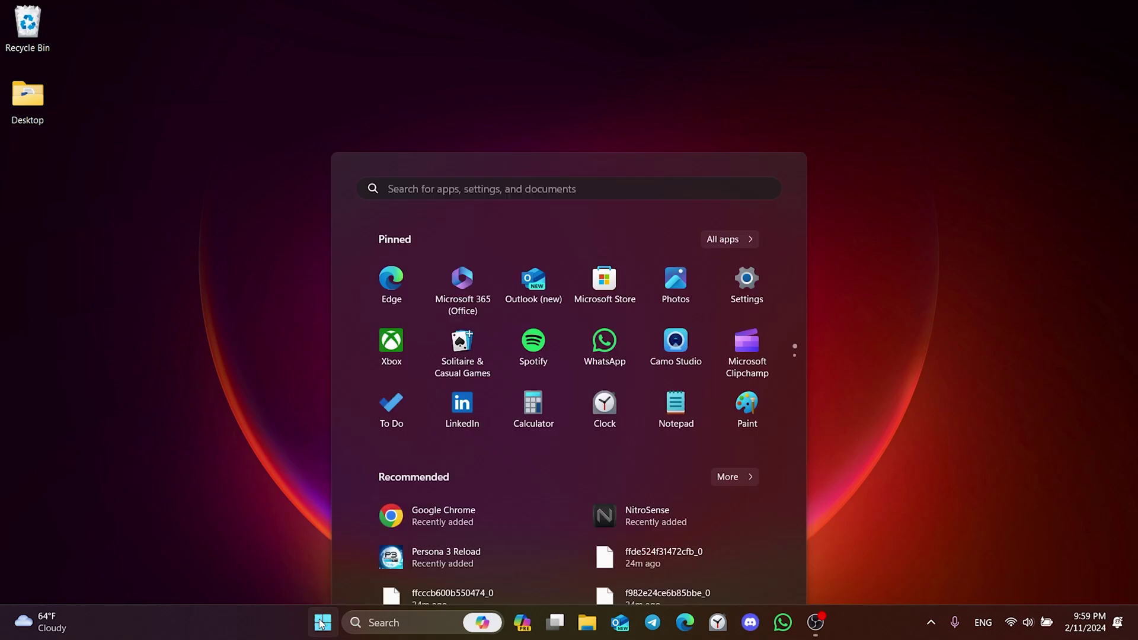
{"action": "left_click", "coordinate": [752, 573]}
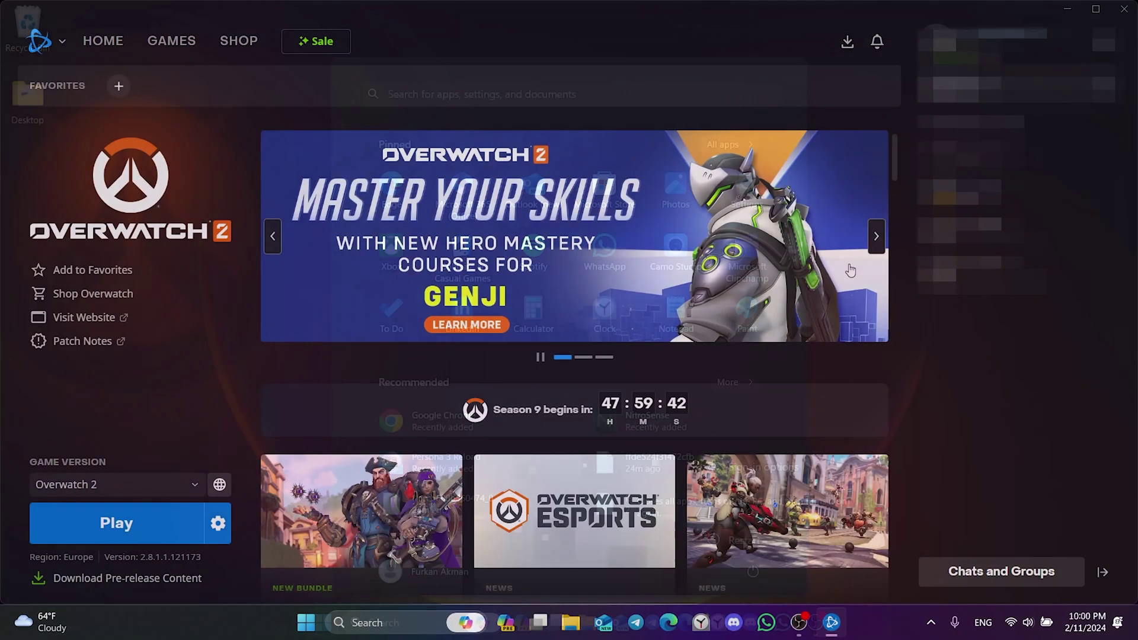
{"action": "left_click", "coordinate": [217, 537]}
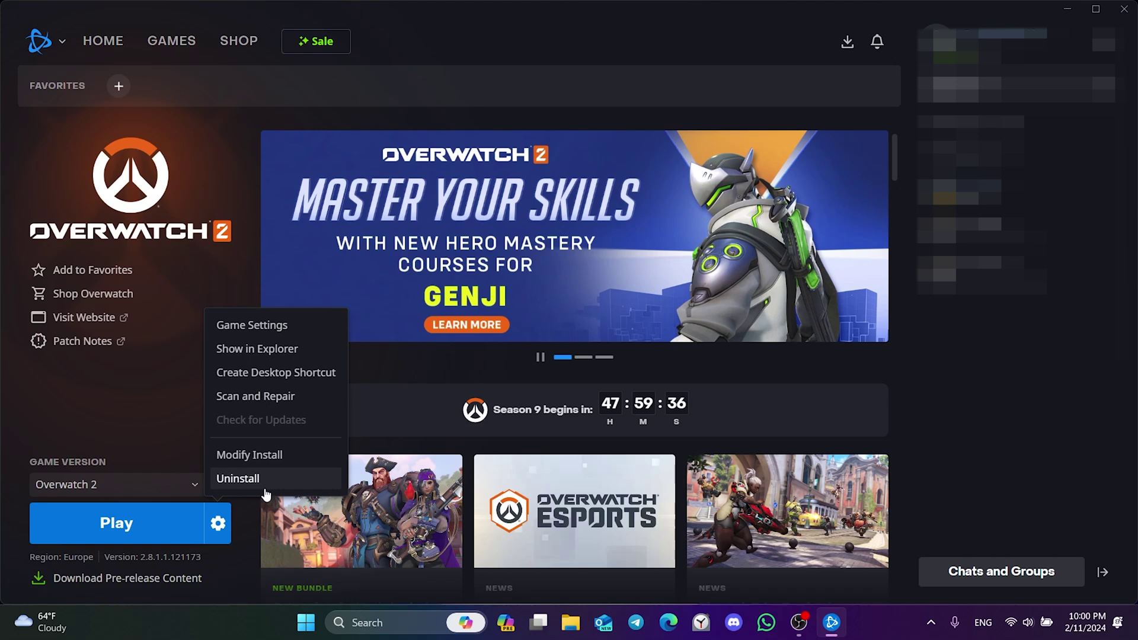
{"action": "left_click", "coordinate": [361, 555]}
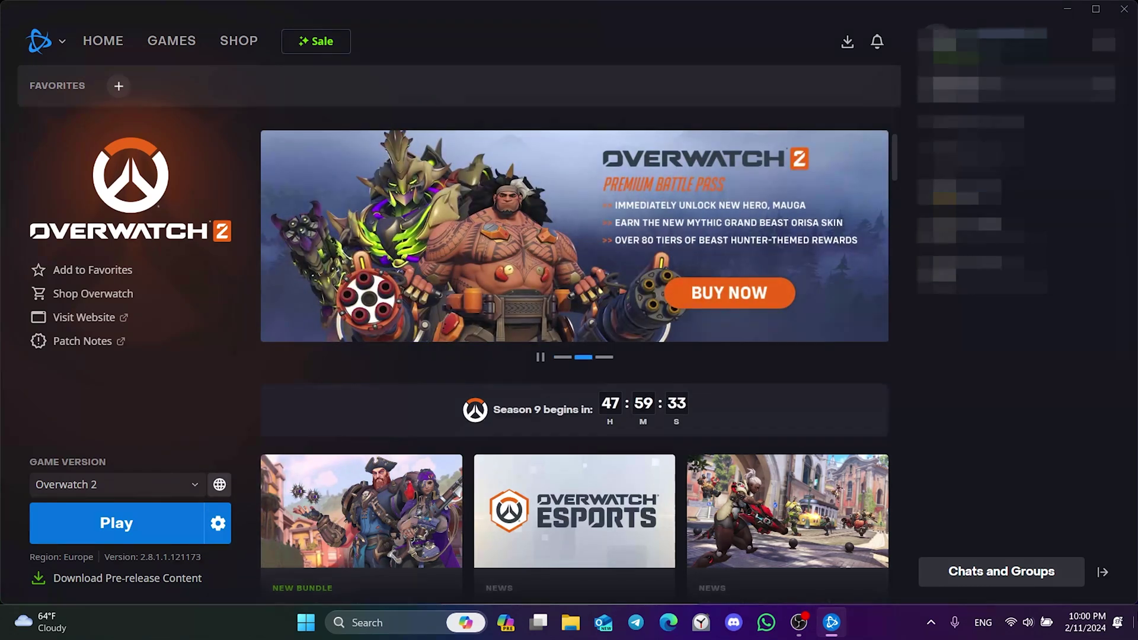
{"action": "left_click", "coordinate": [1066, 8]}
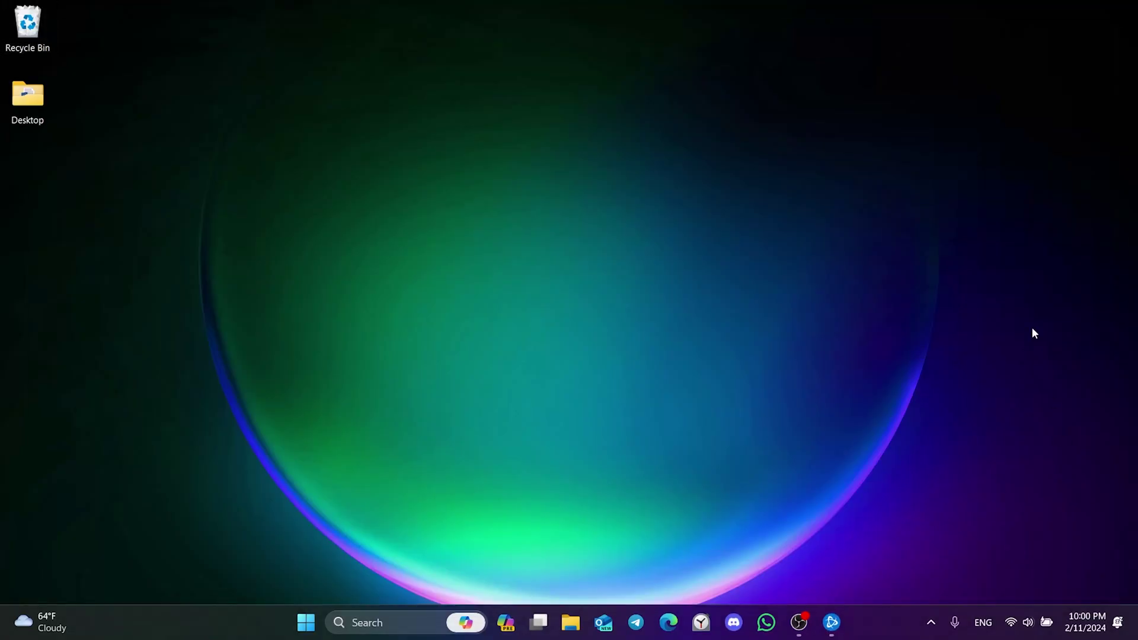